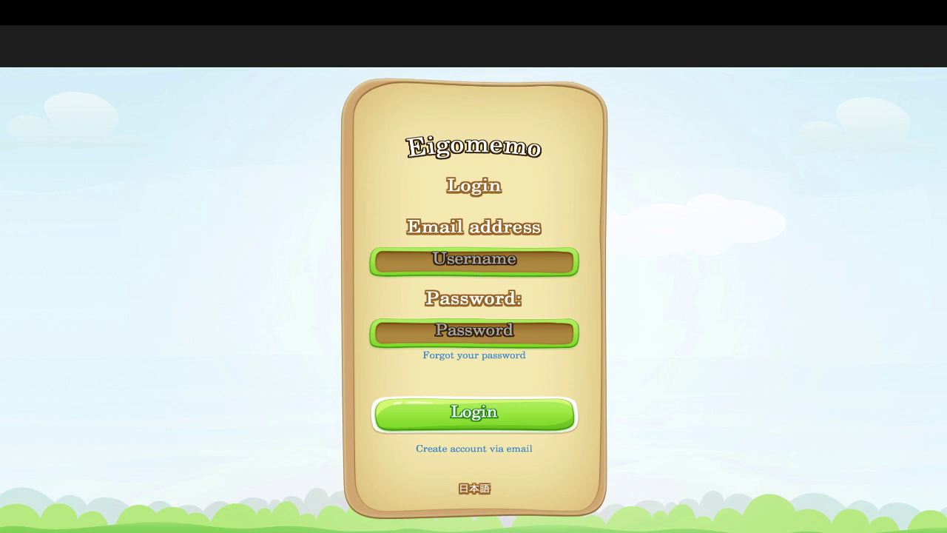
- Switch to creating an account via email and enter the new account's email address
{"action": "left_click_drag", "start_coordinate": [408, 226], "coordinate": [542, 226]}
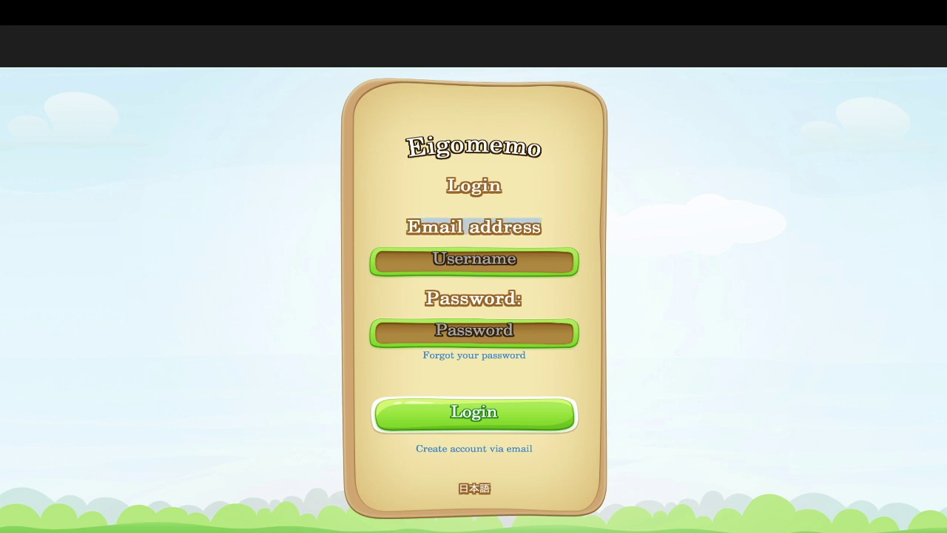
{"action": "left_click", "coordinate": [475, 260]}
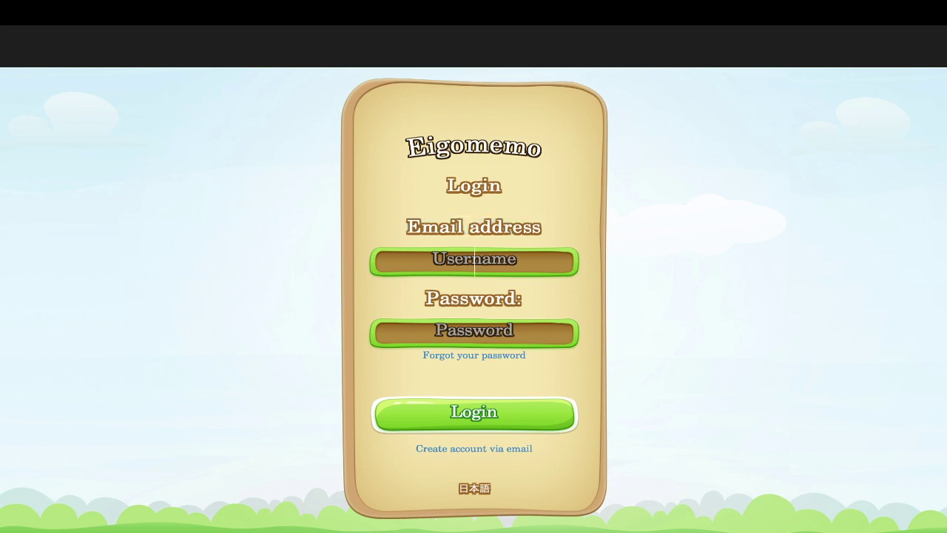
{"action": "left_click_drag", "start_coordinate": [409, 226], "coordinate": [542, 227]}
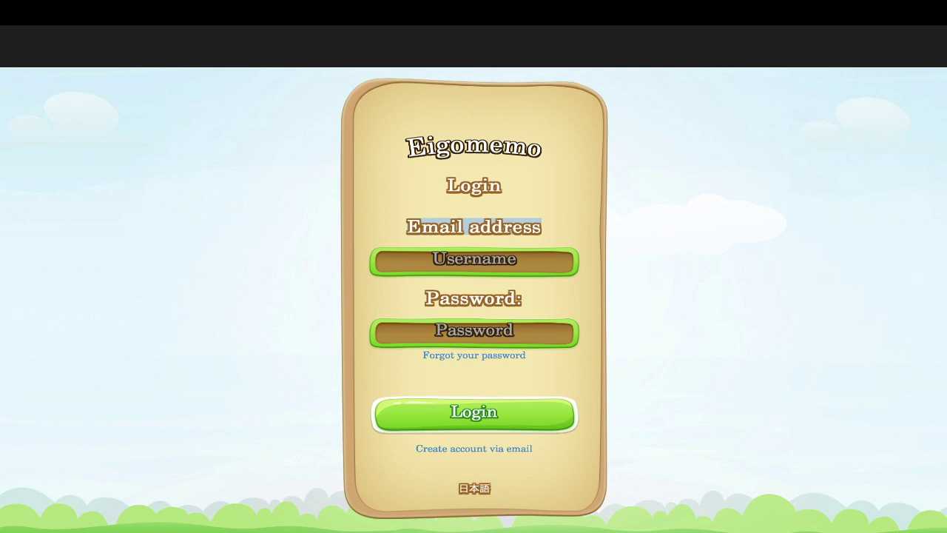
{"action": "left_click", "coordinate": [510, 226]}
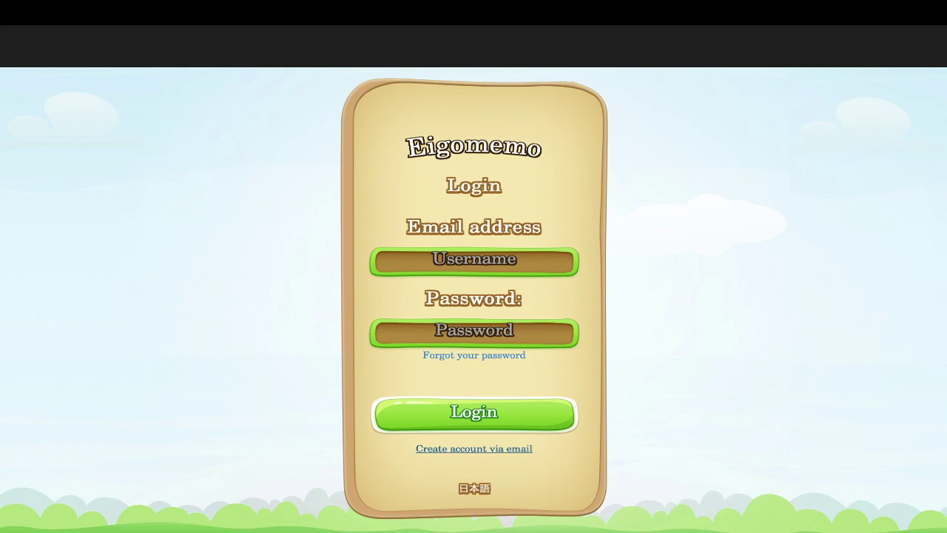
{"action": "left_click", "coordinate": [474, 448]}
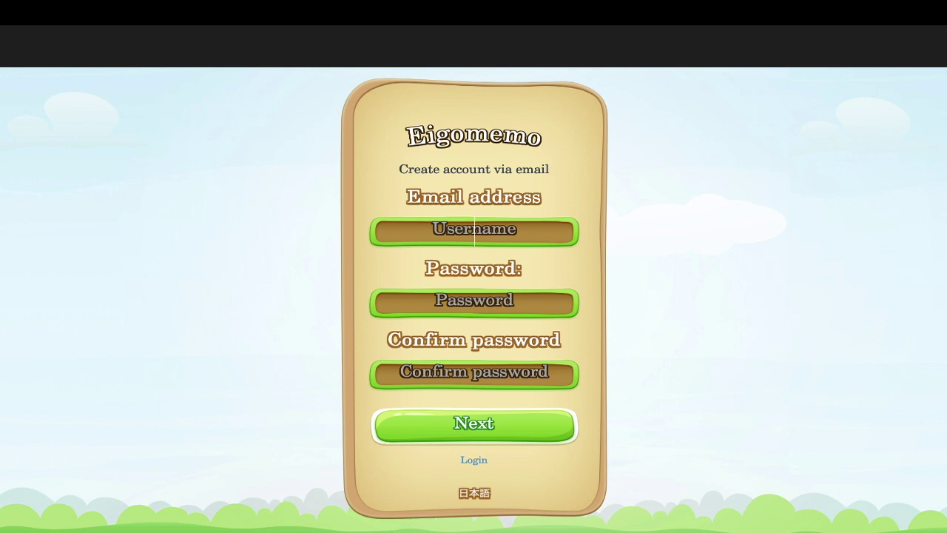
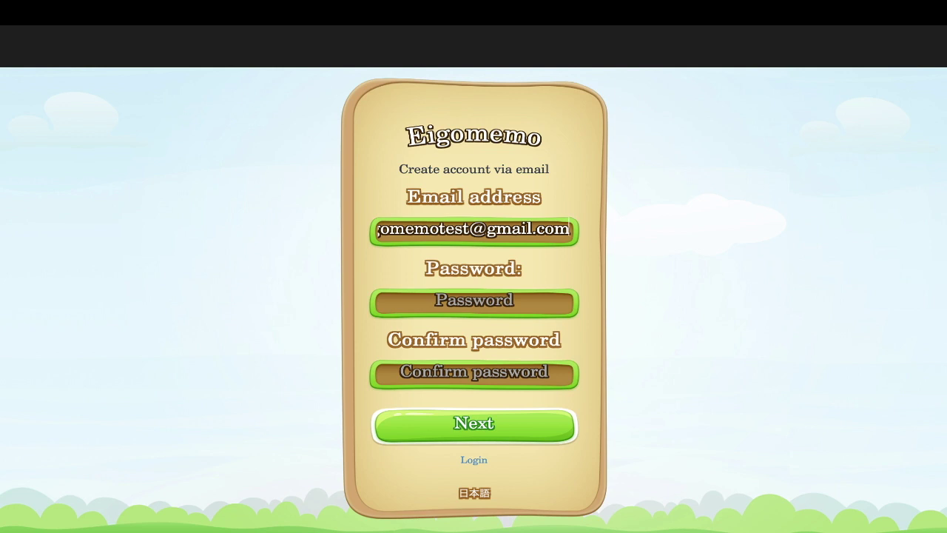
- Review the typed email address by selecting its domain part
{"action": "key", "text": "shift+Left"}
{"action": "key", "text": "shift+Left"}
{"action": "key", "text": "shift+Left"}
{"action": "key", "text": "shift+Left"}
{"action": "key", "text": "shift+Left"}
{"action": "key", "text": "shift+Left"}
{"action": "key", "text": "shift+Left"}
{"action": "key", "text": "shift+Left"}
{"action": "key", "text": "shift+Left"}
{"action": "key", "text": "shift+Left"}
{"action": "key", "text": "shift+Left"}
{"action": "key", "text": "shift+Left"}
{"action": "key", "text": "shift+Left"}
{"action": "key", "text": "shift+Left"}
{"action": "key", "text": "shift+Left"}
{"action": "key", "text": "shift+Left"}
{"action": "key", "text": "shift+Left"}
{"action": "key", "text": "shift+Left"}
{"action": "key", "text": "shift+Left"}
{"action": "key", "text": "shift+Left"}
{"action": "left_click", "coordinate": [411, 229]}
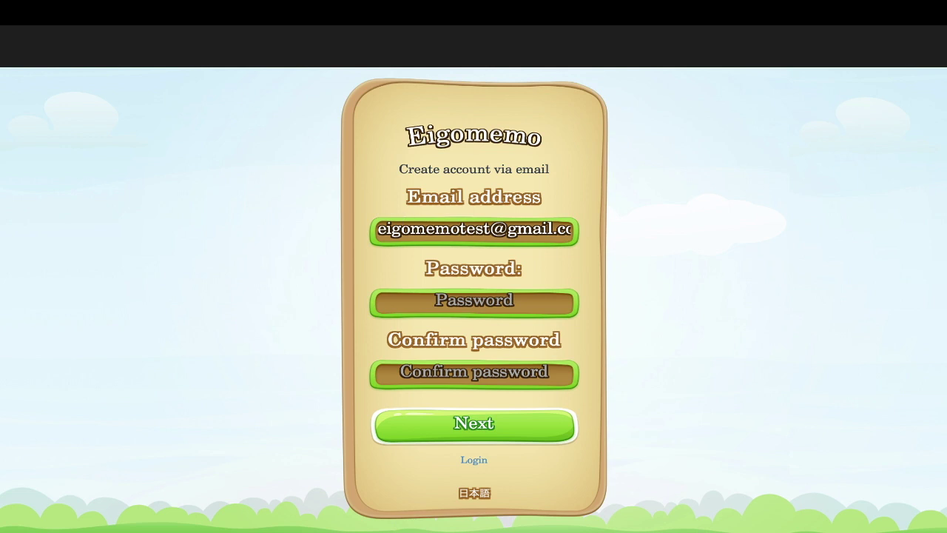
{"action": "left_click", "coordinate": [517, 229]}
{"action": "key", "text": "Left"}
{"action": "key", "text": "shift+End"}
{"action": "left_click", "coordinate": [455, 228]}
- Enter and confirm the password, submit the registration, and highlight the verify-your-email notice
{"action": "left_click", "coordinate": [474, 303]}
{"action": "type", "text": "••"}
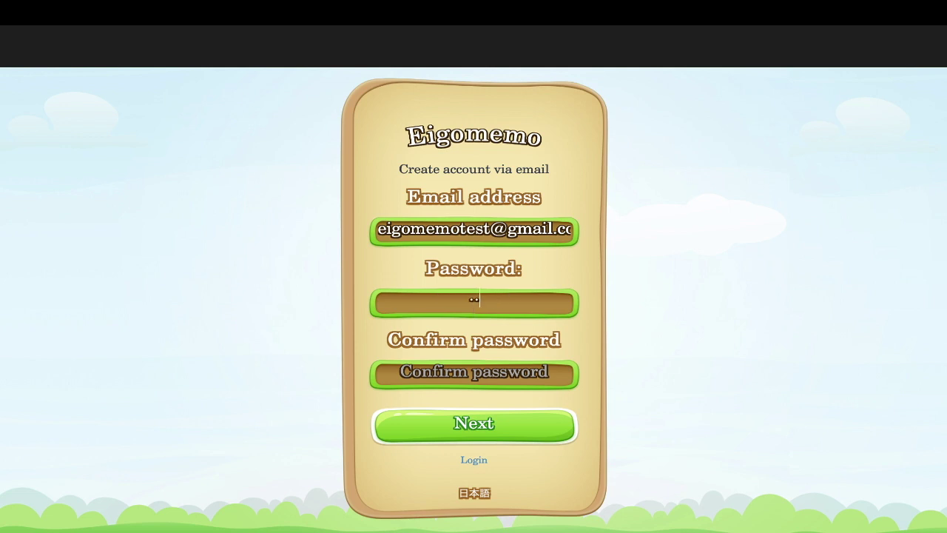
{"action": "type", "text": "••••••"}
{"action": "left_click", "coordinate": [474, 375]}
{"action": "type", "text": "••••"}
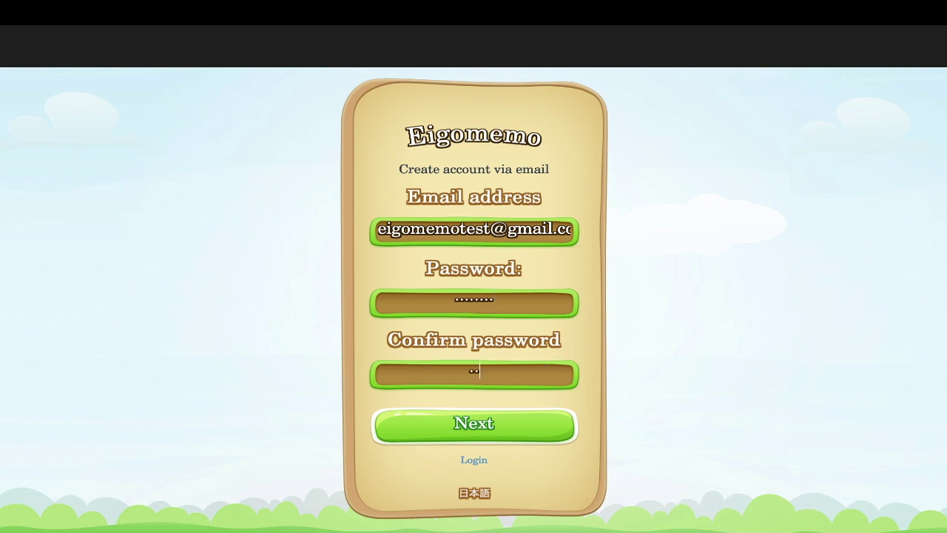
{"action": "type", "text": "••••"}
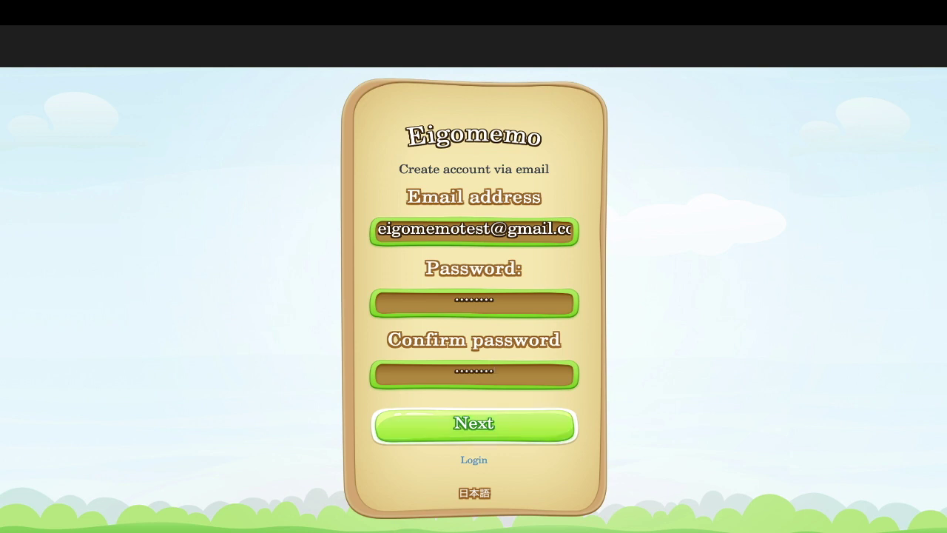
{"action": "key", "text": "Return"}
{"action": "left_click_drag", "start_coordinate": [272, 91], "coordinate": [420, 92]}
{"action": "left_click_drag", "start_coordinate": [273, 92], "coordinate": [652, 91]}
- Open the 'Eigomemo - Account Activation' email and highlight its heading and activation instruction
{"action": "left_click", "coordinate": [653, 92]}
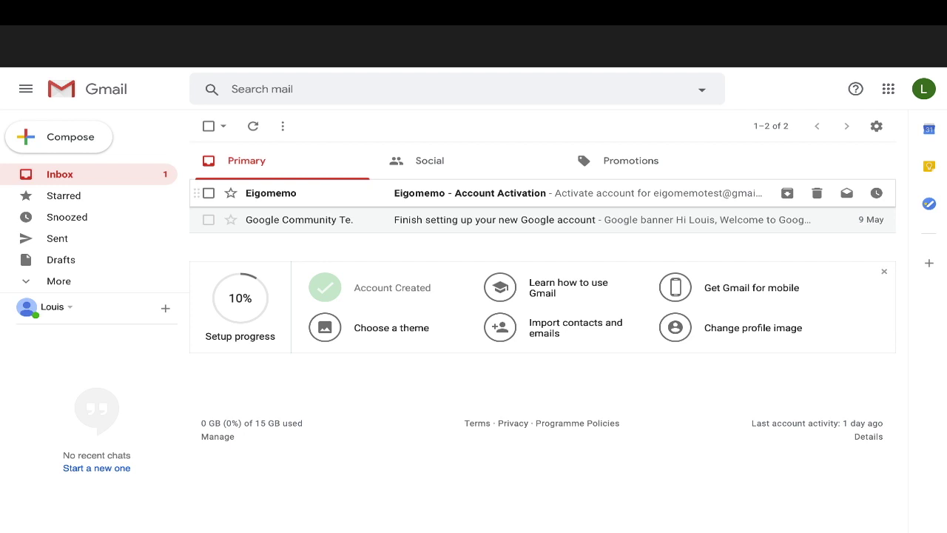
{"action": "left_click", "coordinate": [473, 193]}
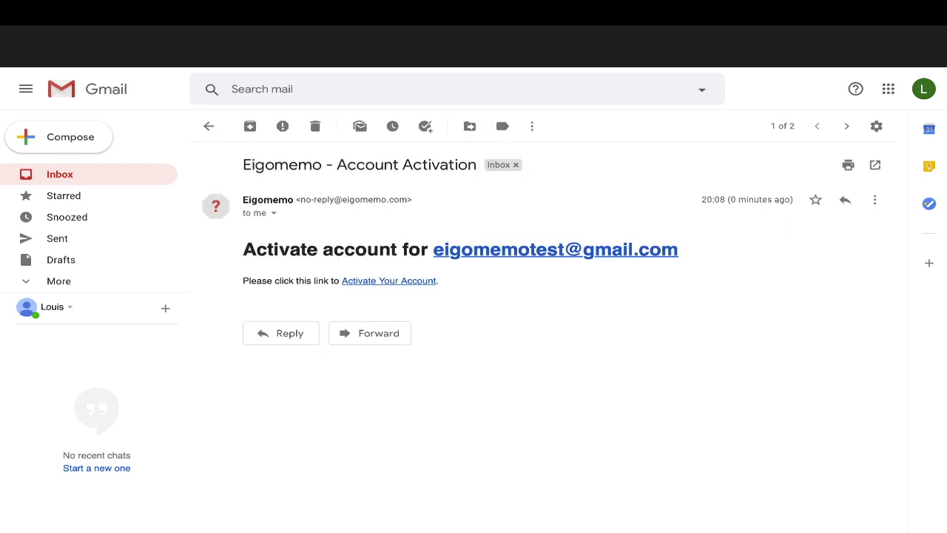
{"action": "left_click_drag", "start_coordinate": [273, 250], "coordinate": [429, 249]}
{"action": "left_click_drag", "start_coordinate": [244, 249], "coordinate": [678, 249]}
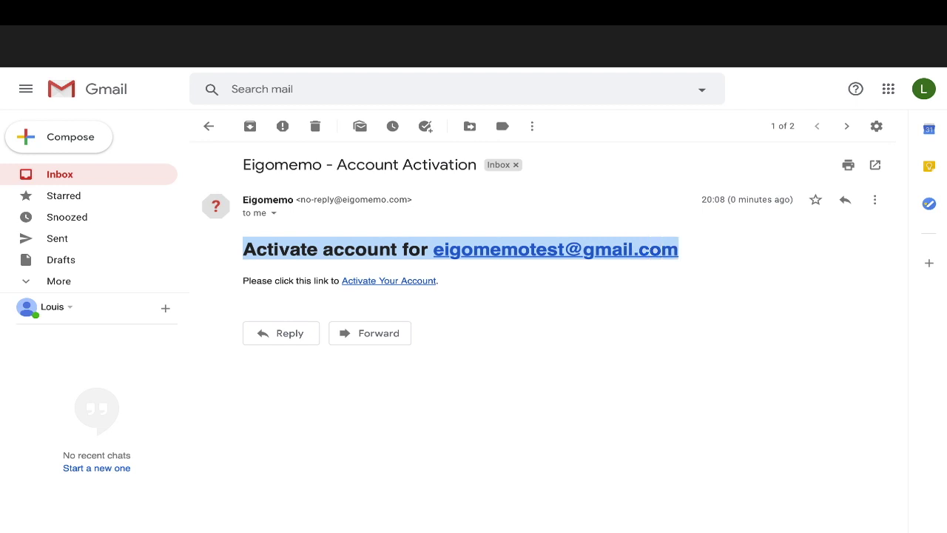
{"action": "left_click_drag", "start_coordinate": [249, 281], "coordinate": [305, 281]}
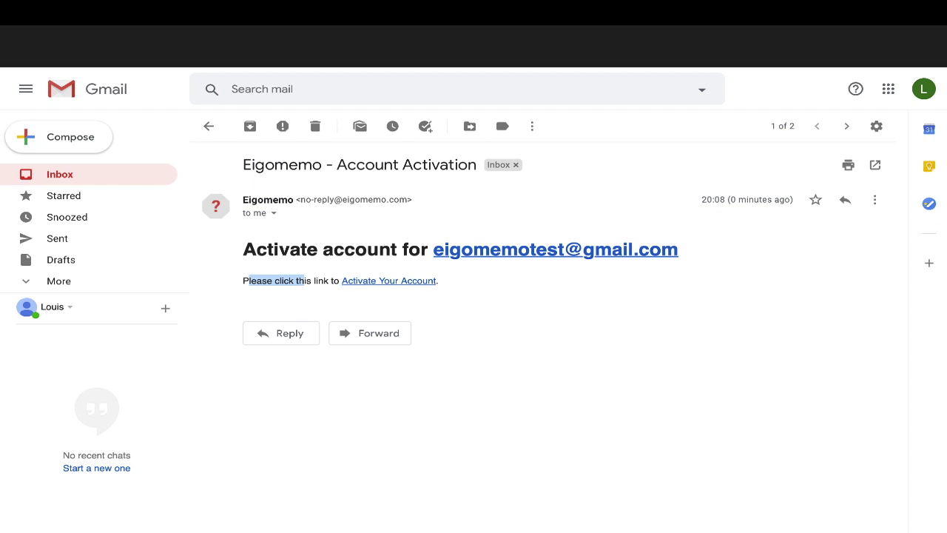
{"action": "left_click", "coordinate": [305, 280]}
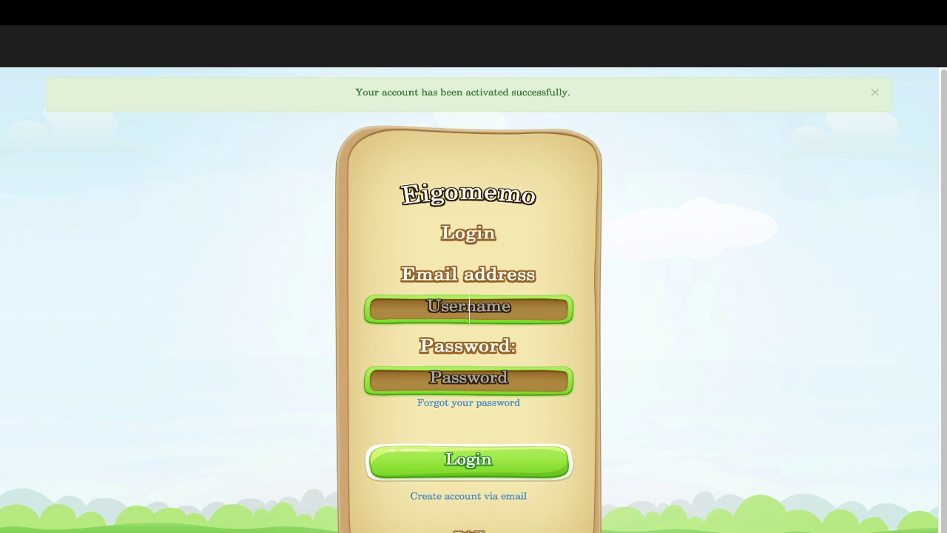
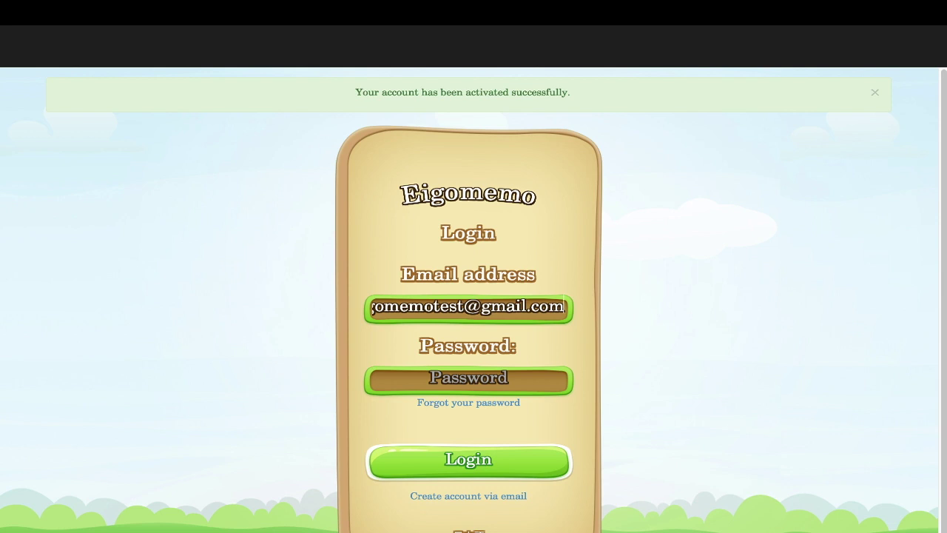
- Log in with the new account's email address and password
{"action": "left_click", "coordinate": [469, 381]}
{"action": "type", "text": "••"}
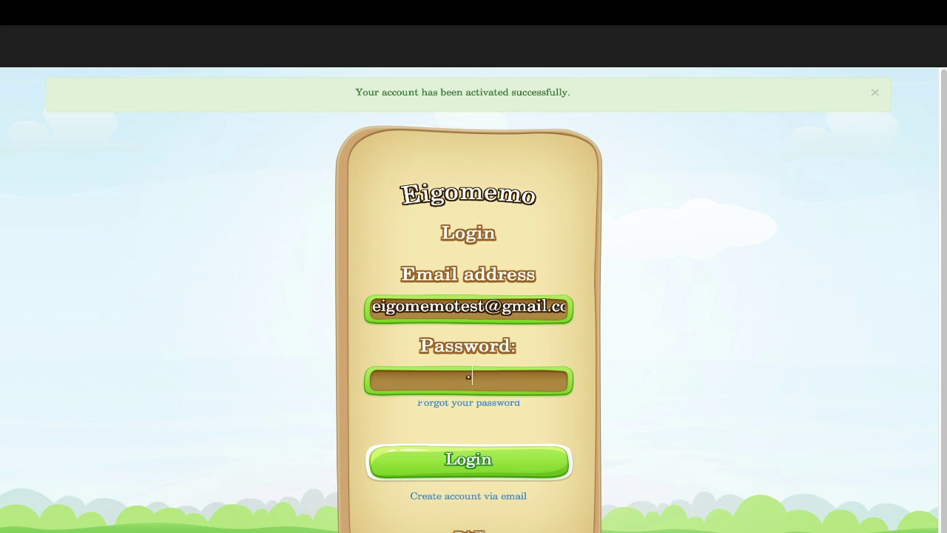
{"action": "type", "text": "••••••"}
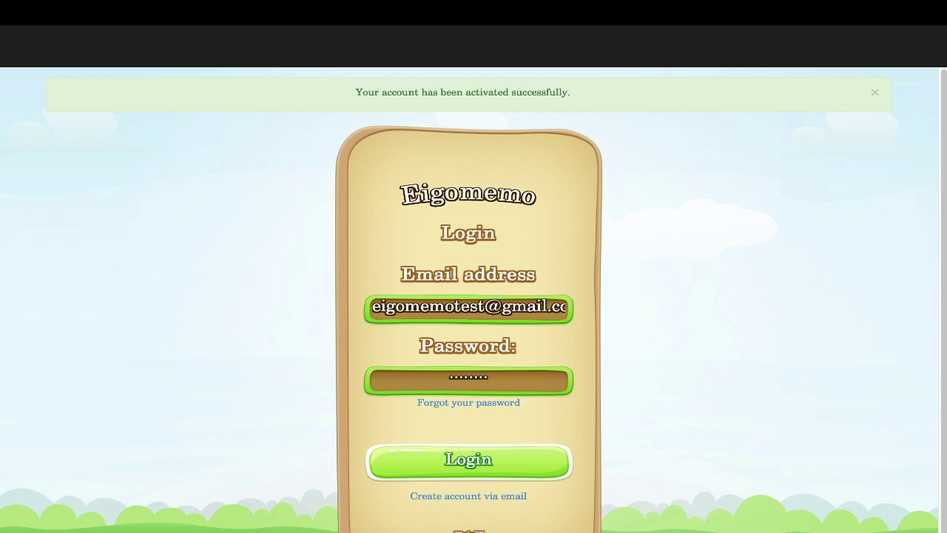
{"action": "key", "text": "Return"}
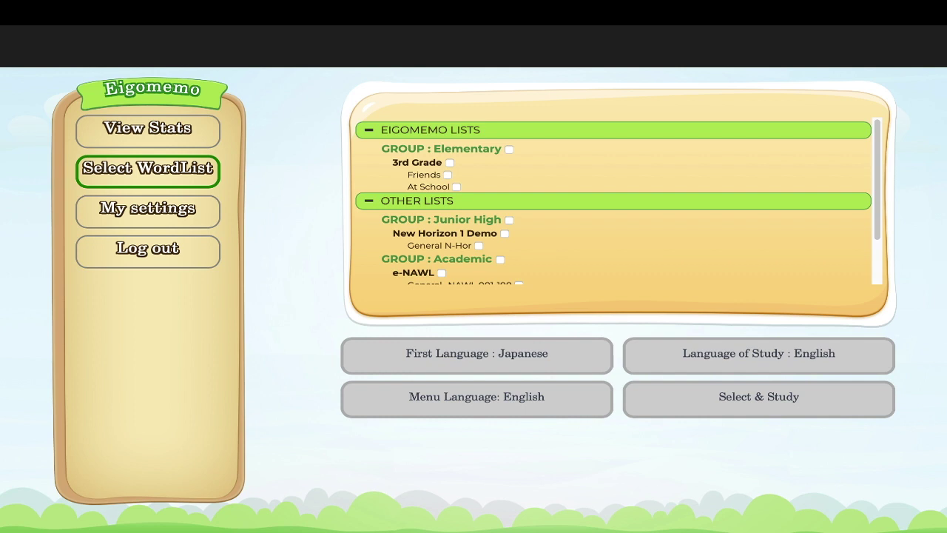
- Tick the Academic group to select every e-NAWL list, then untick the General-NAWL 101-500 lists
{"action": "scroll", "coordinate": [614, 204], "scroll_direction": "down", "scroll_amount": 2}
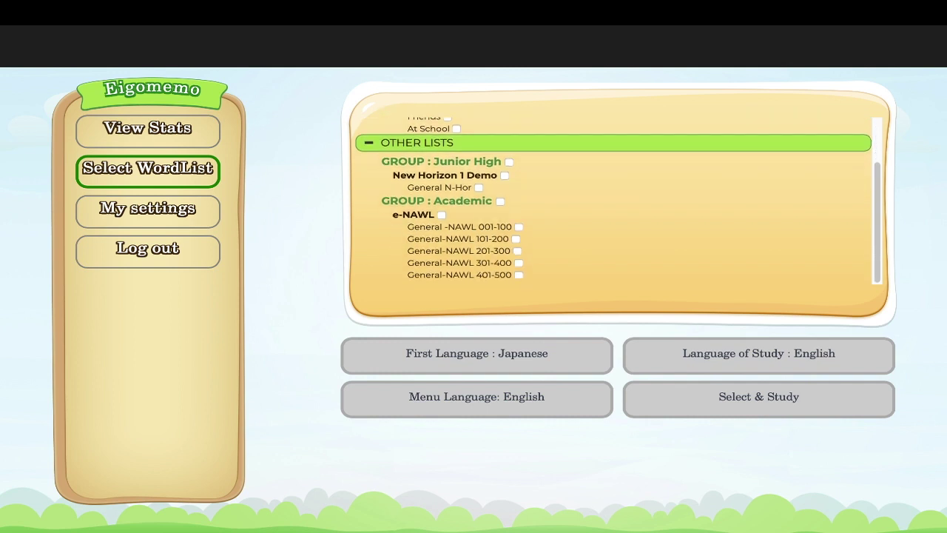
{"action": "left_click", "coordinate": [500, 200]}
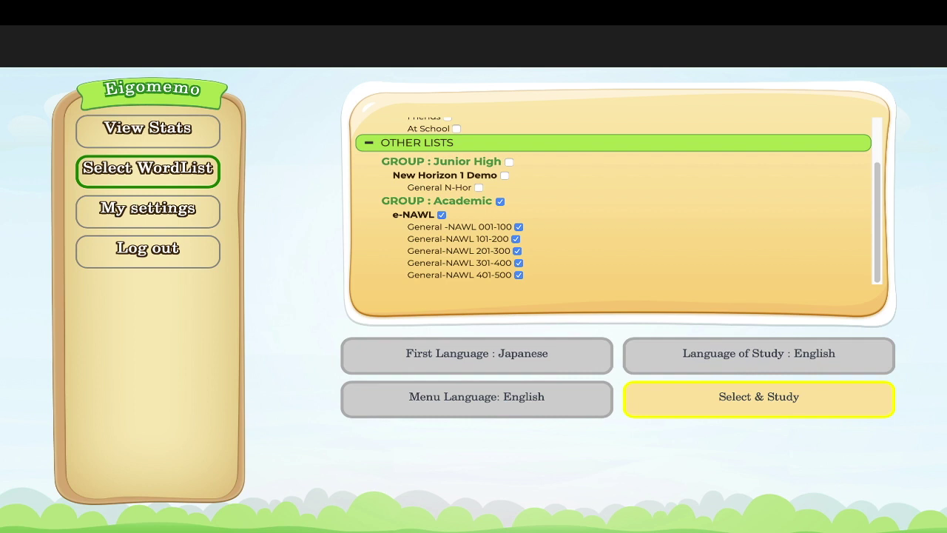
{"action": "left_click_drag", "start_coordinate": [480, 226], "coordinate": [490, 262]}
{"action": "left_click", "coordinate": [515, 238]}
{"action": "left_click", "coordinate": [517, 250]}
{"action": "left_click", "coordinate": [519, 263]}
{"action": "left_click", "coordinate": [519, 274]}
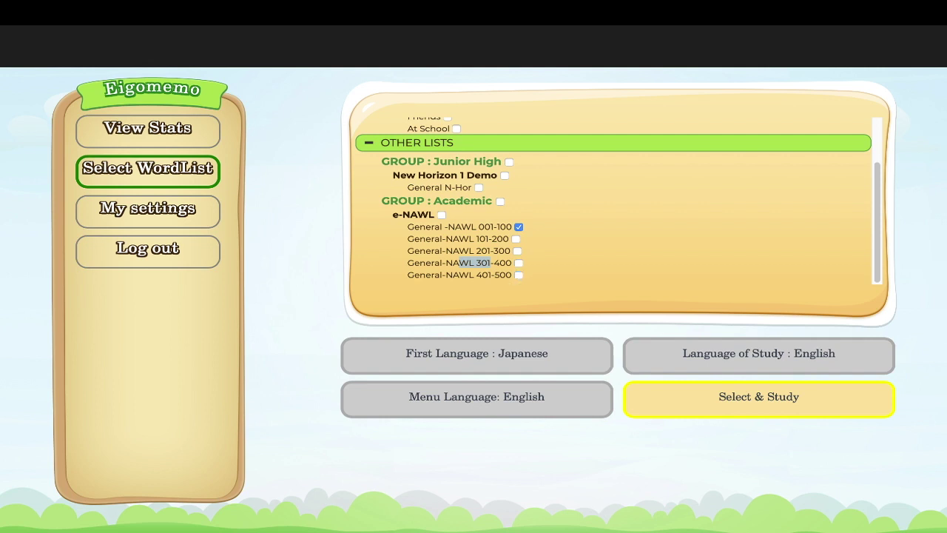
- Toggle individual General-NAWL lists, then reselect the whole Academic group and start studying
{"action": "left_click", "coordinate": [516, 238]}
{"action": "left_click", "coordinate": [517, 250]}
{"action": "left_click", "coordinate": [518, 263]}
{"action": "left_click", "coordinate": [519, 274]}
{"action": "left_click", "coordinate": [517, 226]}
{"action": "left_click", "coordinate": [518, 250]}
{"action": "left_click", "coordinate": [519, 263]}
{"action": "left_click", "coordinate": [519, 274]}
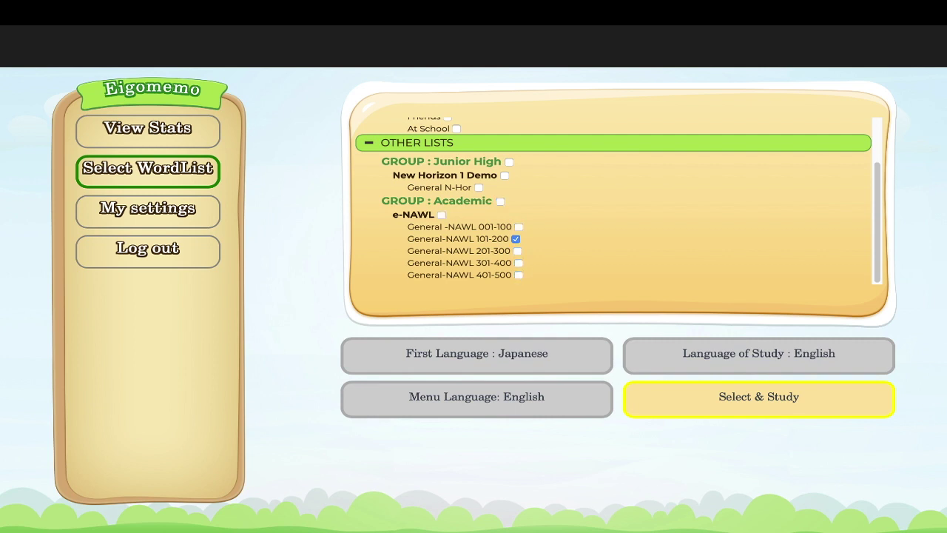
{"action": "left_click", "coordinate": [501, 200]}
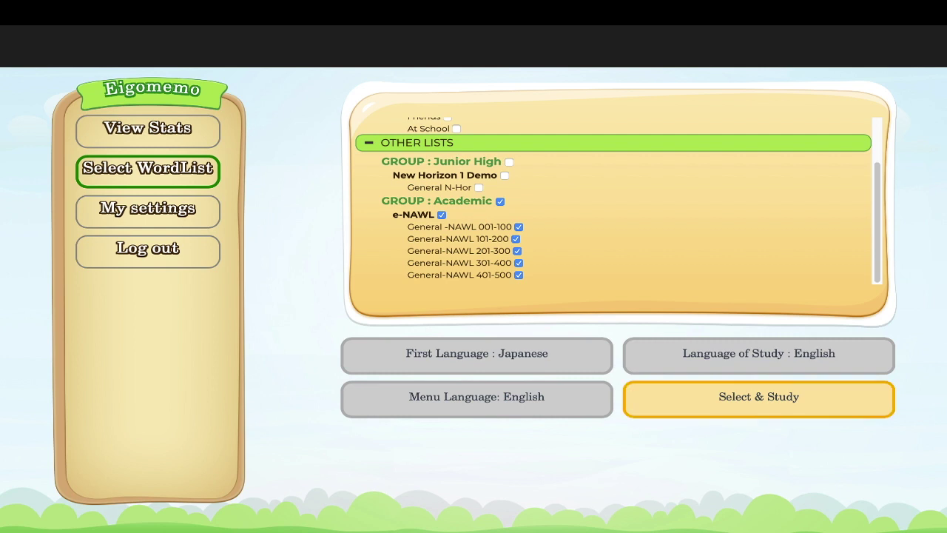
{"action": "key", "text": "Return"}
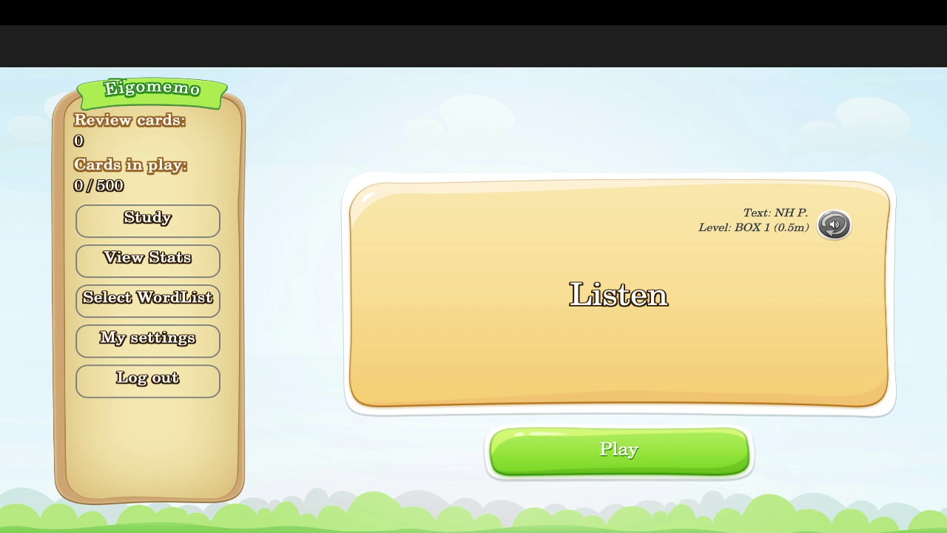
{"action": "left_click", "coordinate": [147, 340]}
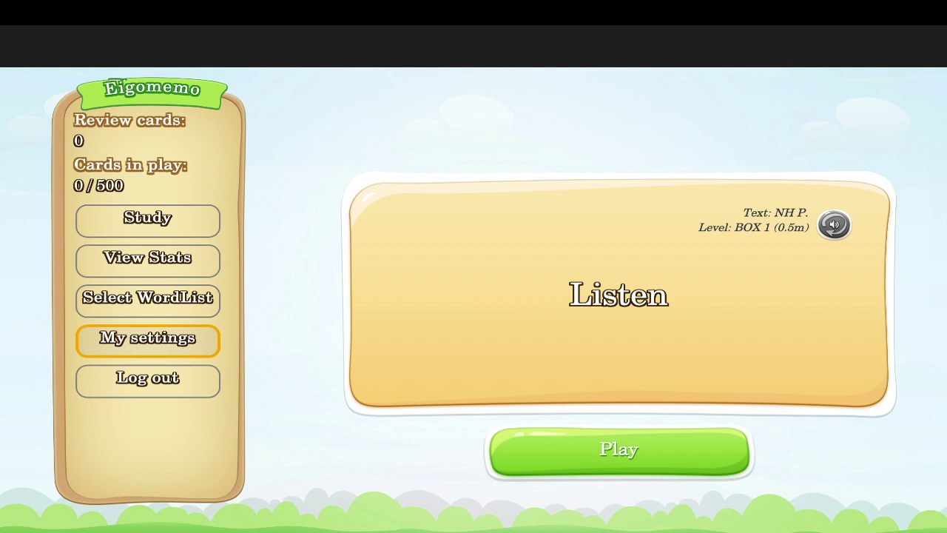
{"action": "left_click", "coordinate": [148, 340]}
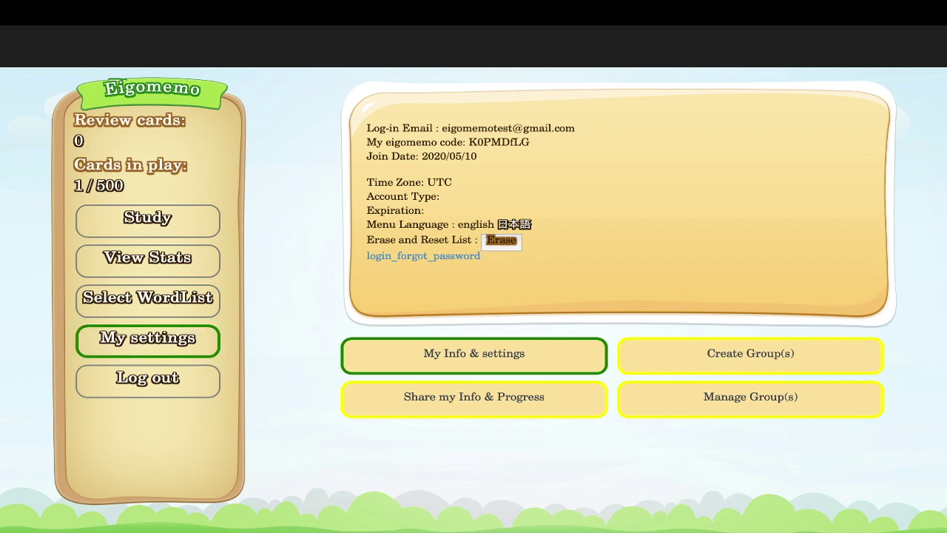
- Select your own eigomemo code in the account details panel to copy it
{"action": "mouse_move", "coordinate": [435, 128]}
{"action": "left_mouse_down"}
{"action": "mouse_move", "coordinate": [530, 142]}
{"action": "mouse_move", "coordinate": [476, 156]}
{"action": "mouse_move", "coordinate": [425, 210]}
{"action": "mouse_move", "coordinate": [518, 248]}
{"action": "mouse_move", "coordinate": [530, 145]}
{"action": "mouse_move", "coordinate": [435, 128]}
{"action": "mouse_move", "coordinate": [574, 128]}
{"action": "mouse_move", "coordinate": [469, 142]}
{"action": "left_mouse_up"}
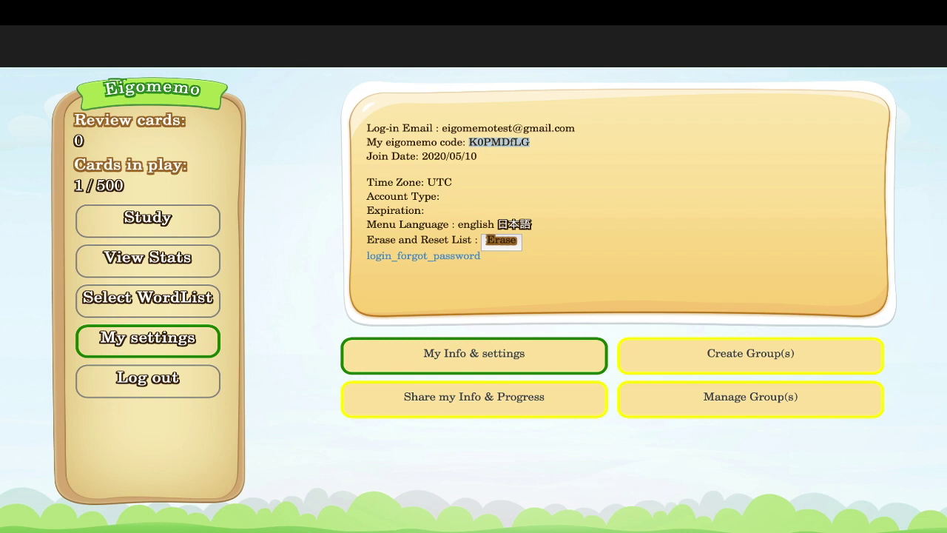
{"action": "left_click_drag", "start_coordinate": [530, 142], "coordinate": [469, 142]}
{"action": "key", "text": "ctrl+c"}
- Open the Share my Info & Progress form, paste the copied code as teacher code, and shorten it
{"action": "left_click", "coordinate": [473, 397]}
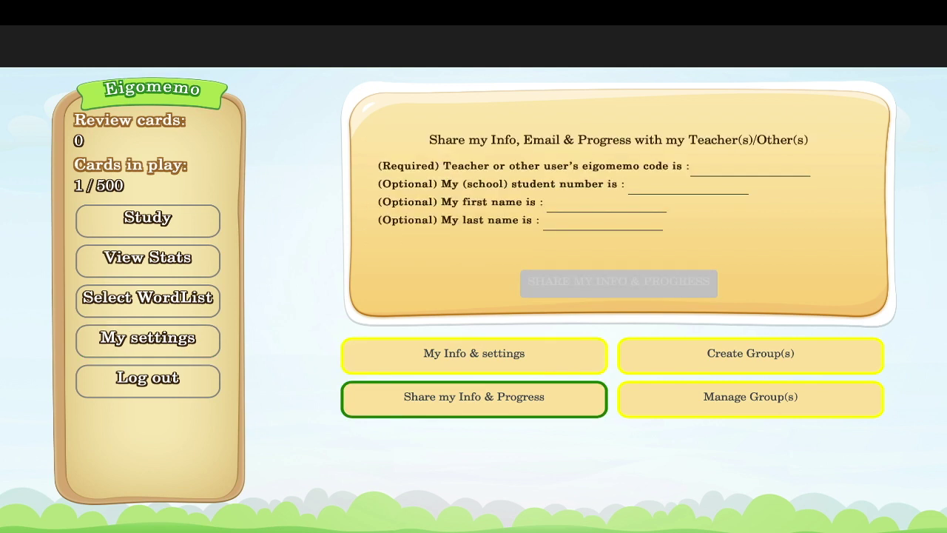
{"action": "left_click", "coordinate": [751, 168]}
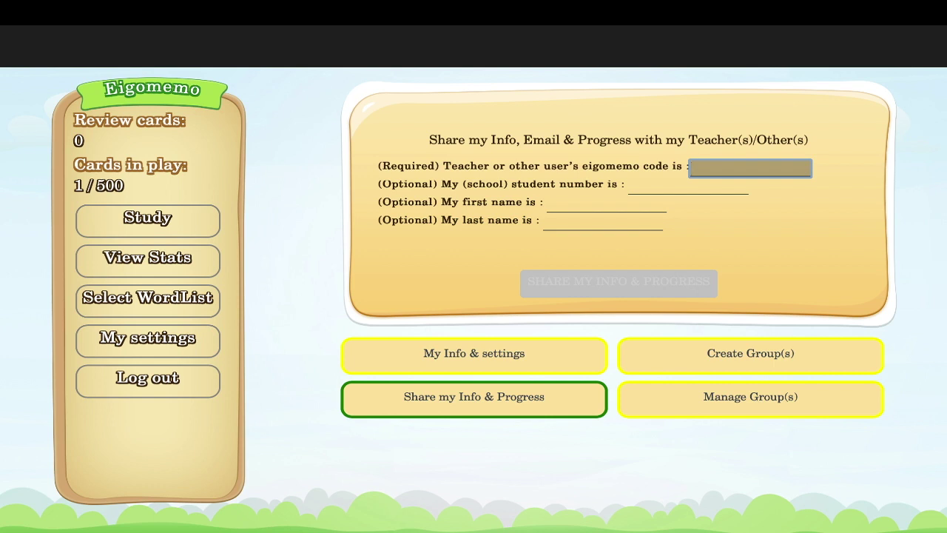
{"action": "key", "text": "ctrl+v"}
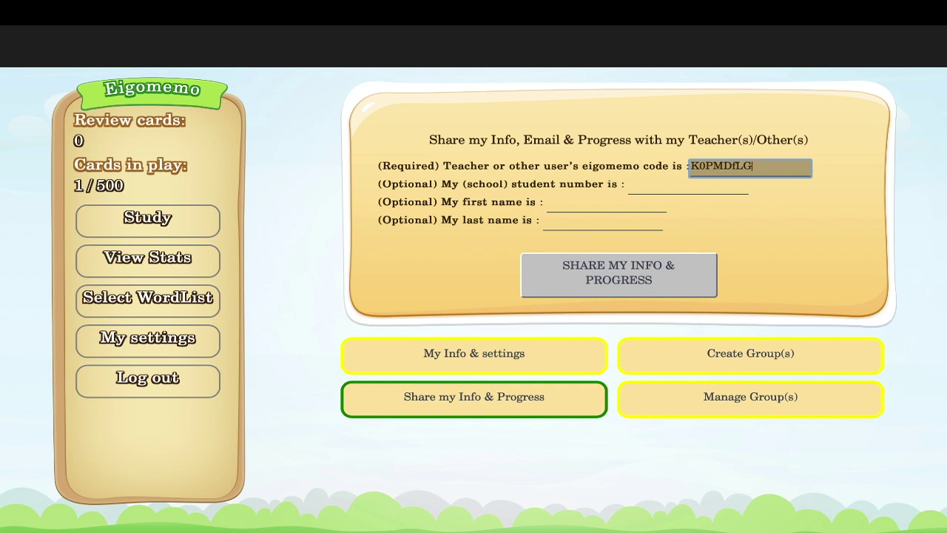
{"action": "left_click", "coordinate": [688, 186]}
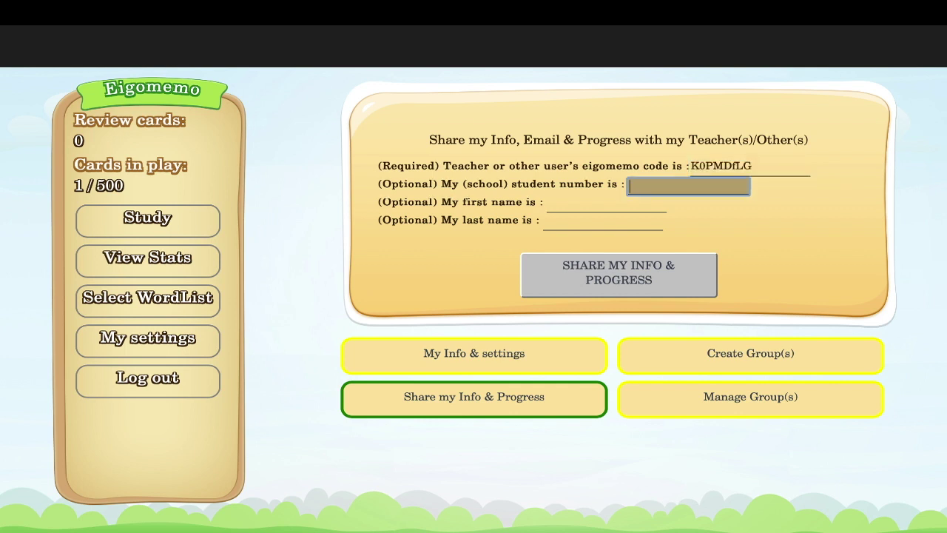
{"action": "left_click", "coordinate": [750, 168]}
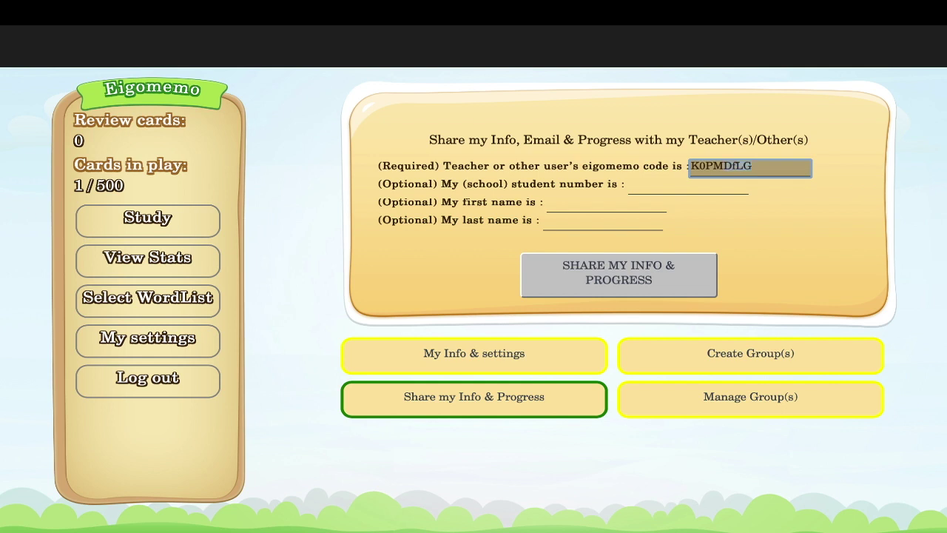
{"action": "key", "text": "BackSpace"}
{"action": "key", "text": "BackSpace"}
{"action": "key", "text": "BackSpace"}
{"action": "key", "text": "BackSpace"}
- Enter the student number in its optional field
{"action": "left_click", "coordinate": [688, 186]}
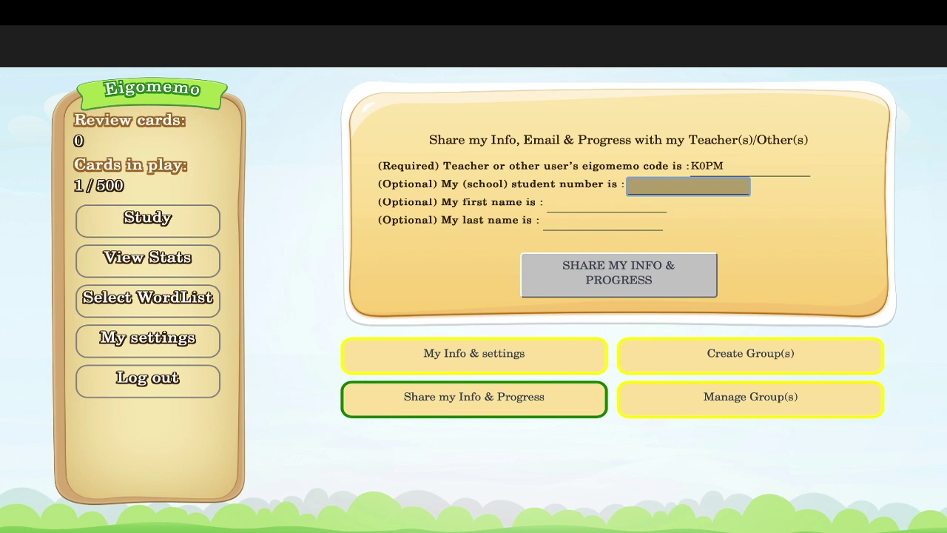
{"action": "type", "text": "88888888"}
{"action": "left_click_drag", "start_coordinate": [436, 184], "coordinate": [440, 183]}
{"action": "left_click", "coordinate": [688, 185]}
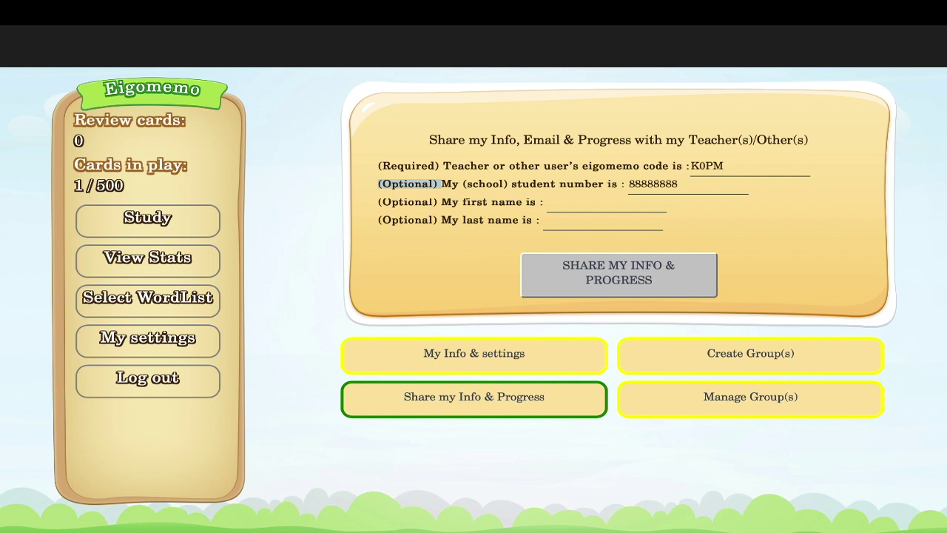
- Enter the student's first and last names
{"action": "left_click", "coordinate": [606, 204]}
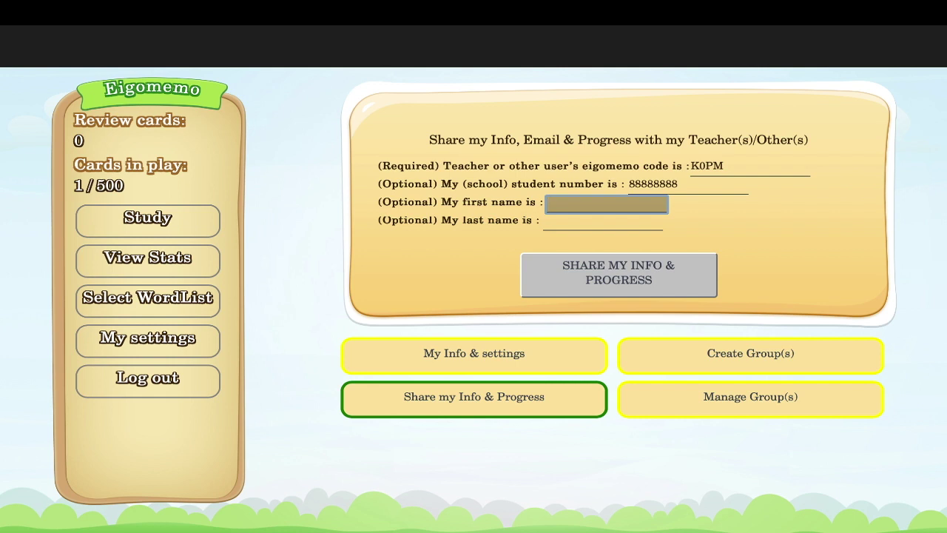
{"action": "left_click", "coordinate": [603, 222]}
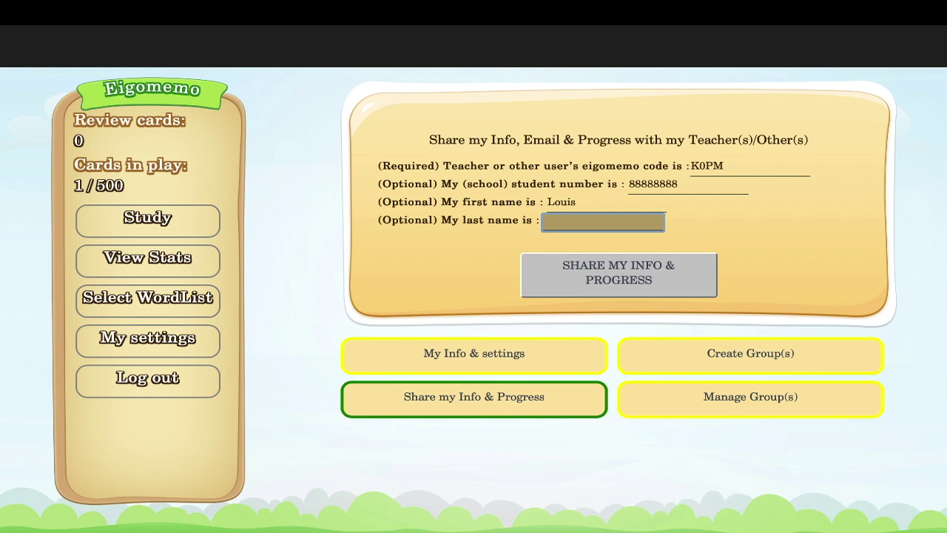
{"action": "left_click", "coordinate": [606, 203]}
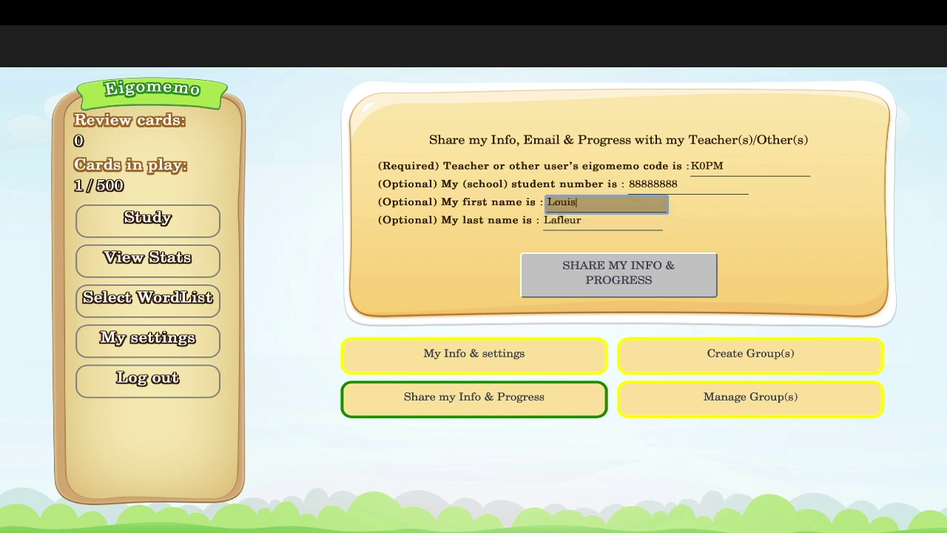
{"action": "left_click", "coordinate": [603, 222]}
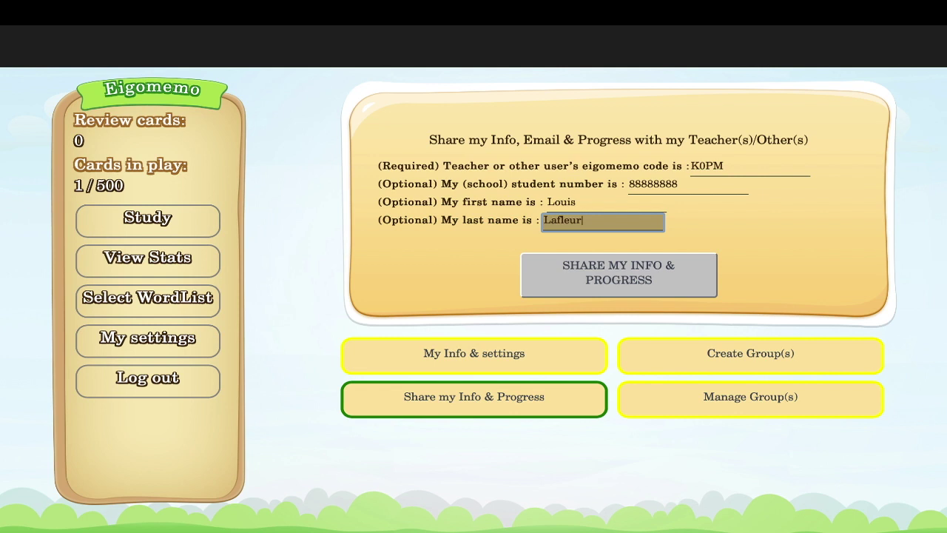
{"action": "left_click", "coordinate": [751, 168]}
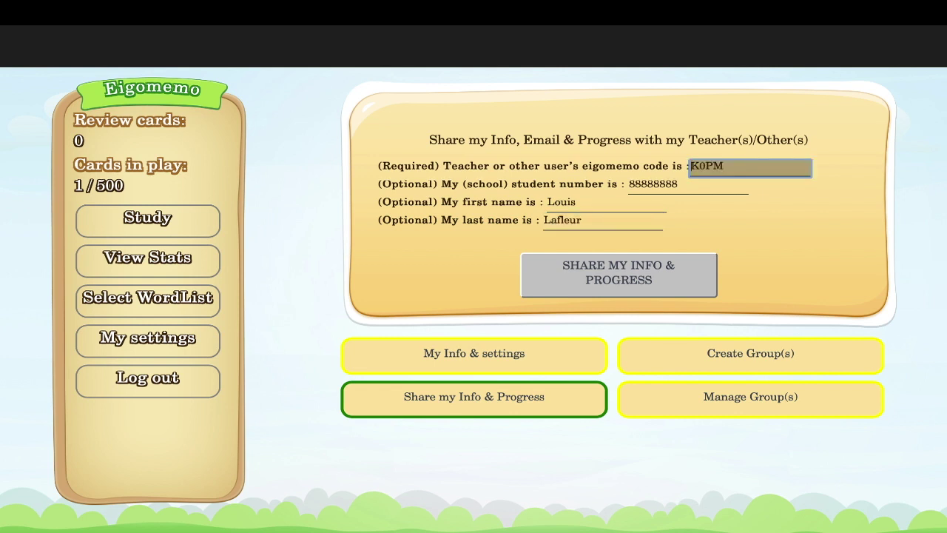
- Submit the form, note the teacher-not-found error, and restore the code's missing characters
{"action": "key", "text": "Return"}
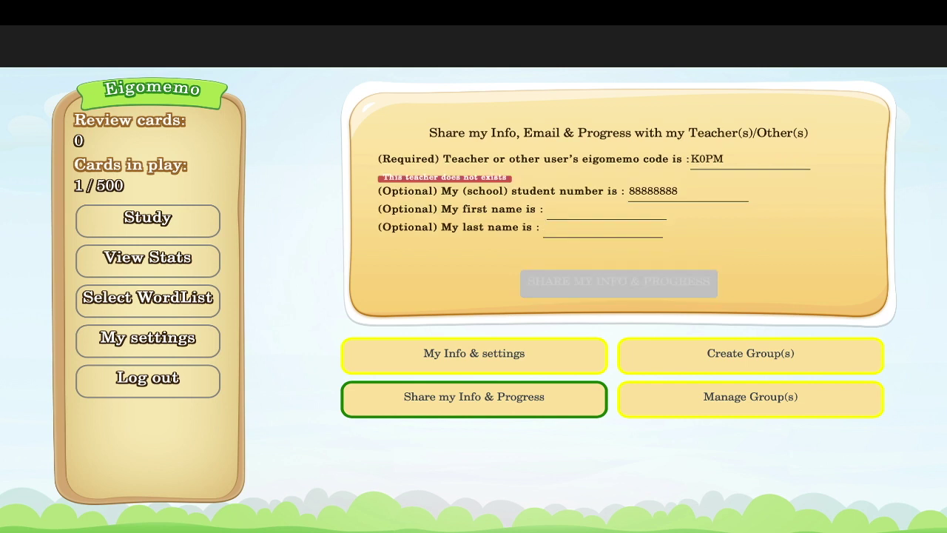
{"action": "left_click_drag", "start_coordinate": [510, 177], "coordinate": [381, 178]}
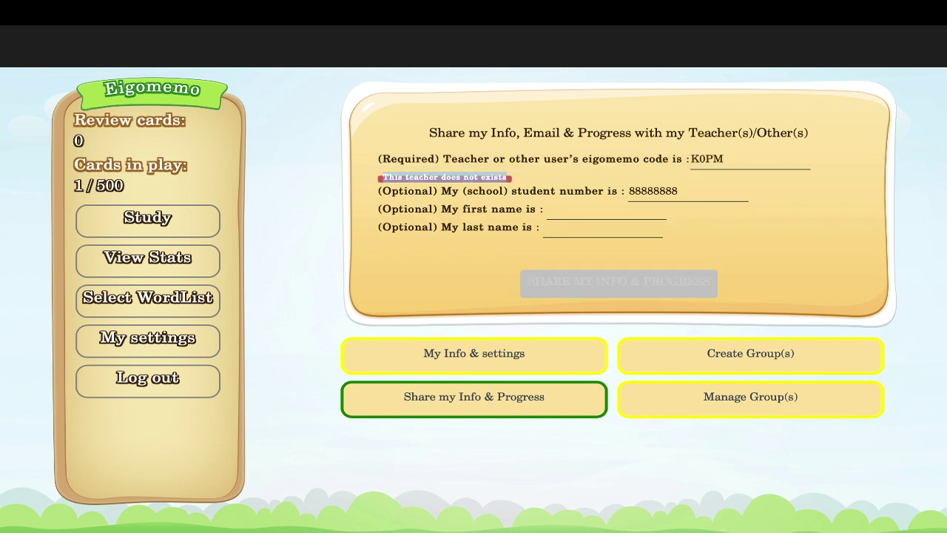
{"action": "left_click", "coordinate": [750, 159]}
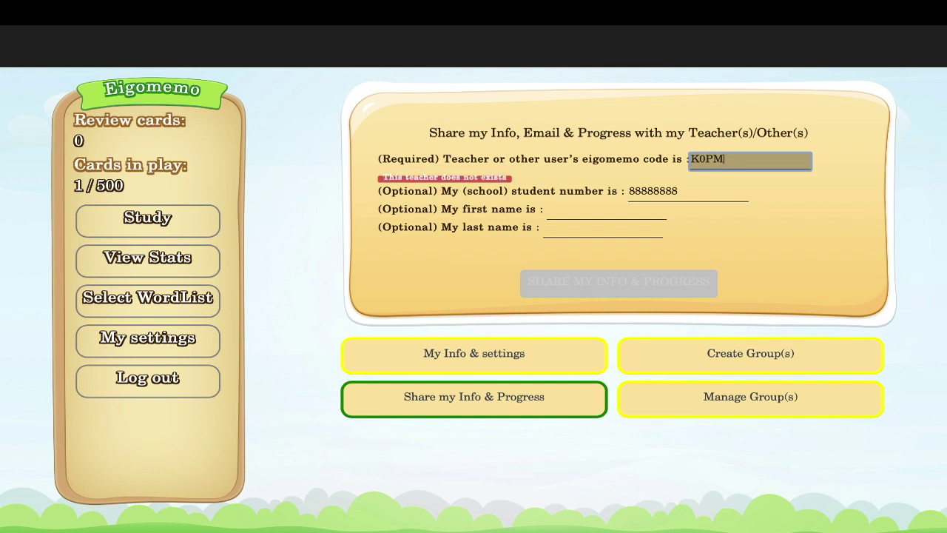
{"action": "type", "text": "DfLG"}
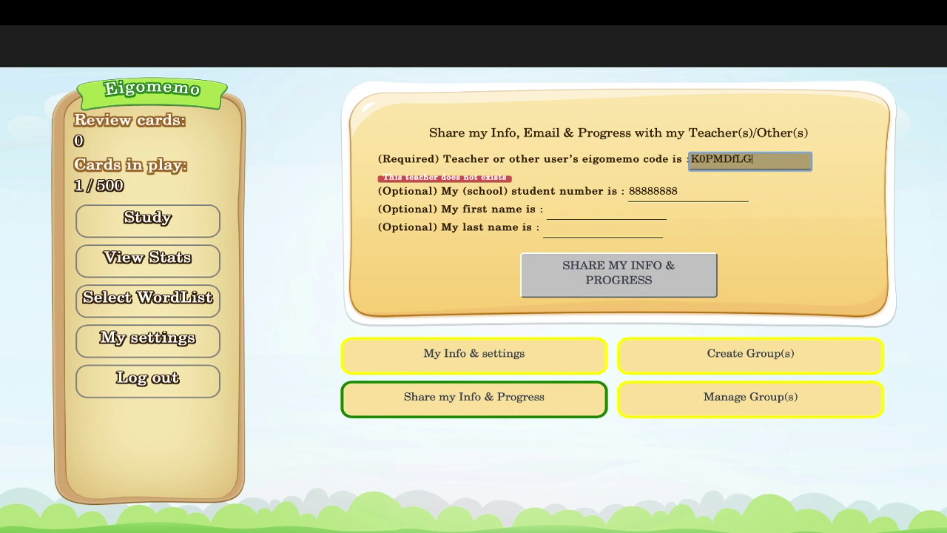
- Retype the student's first and last names and move focus to the Share button
{"action": "left_click", "coordinate": [607, 212]}
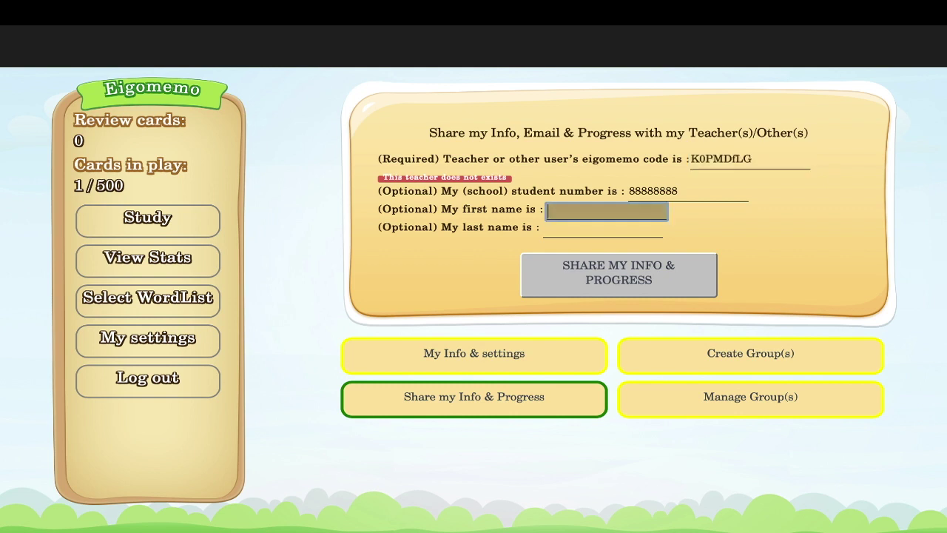
{"action": "left_click", "coordinate": [604, 228]}
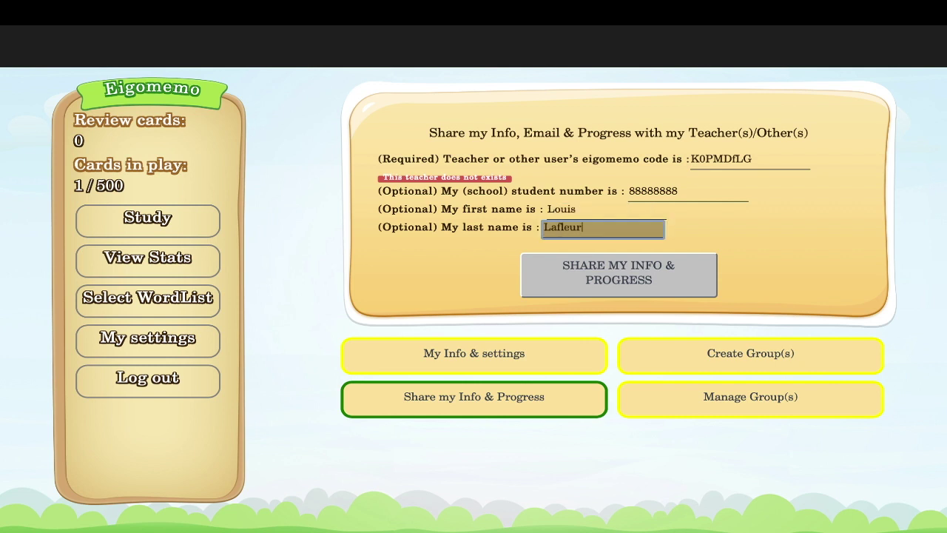
{"action": "key", "text": "Tab"}
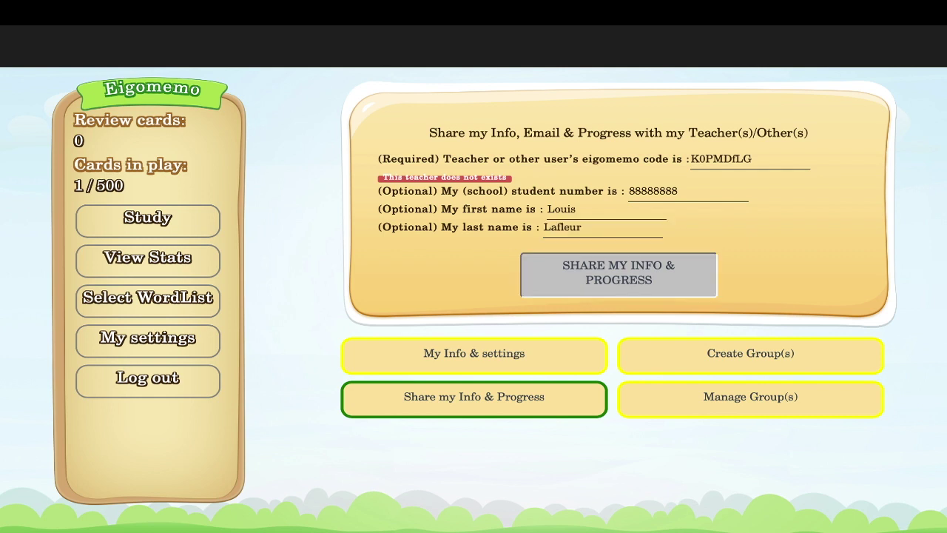